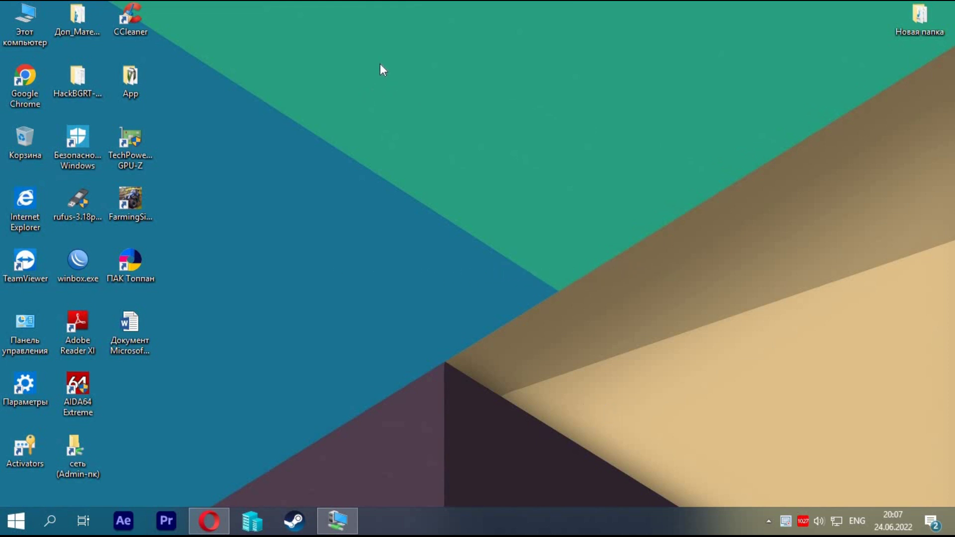
pyautogui.moveTo(195, 20); pyautogui.dragTo(33, 475)
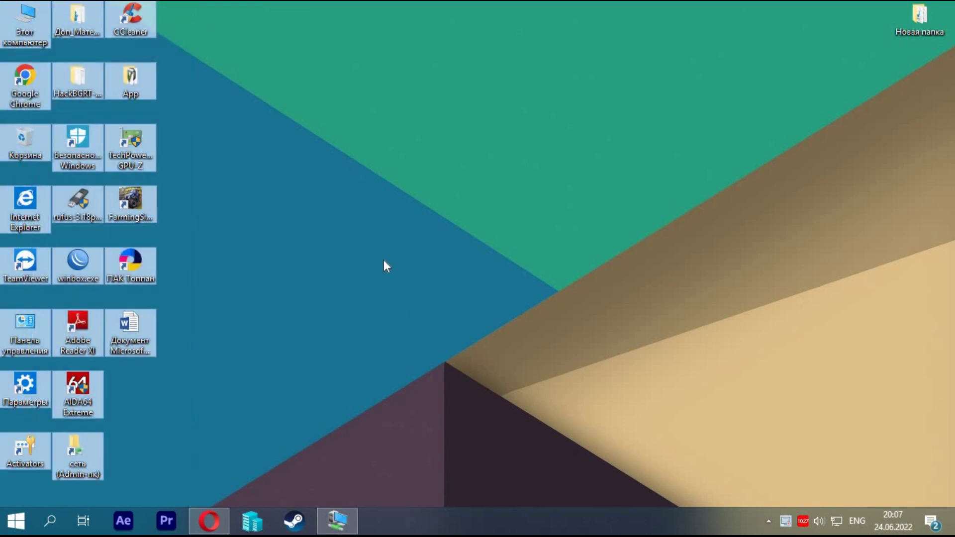
pyautogui.click(383, 260)
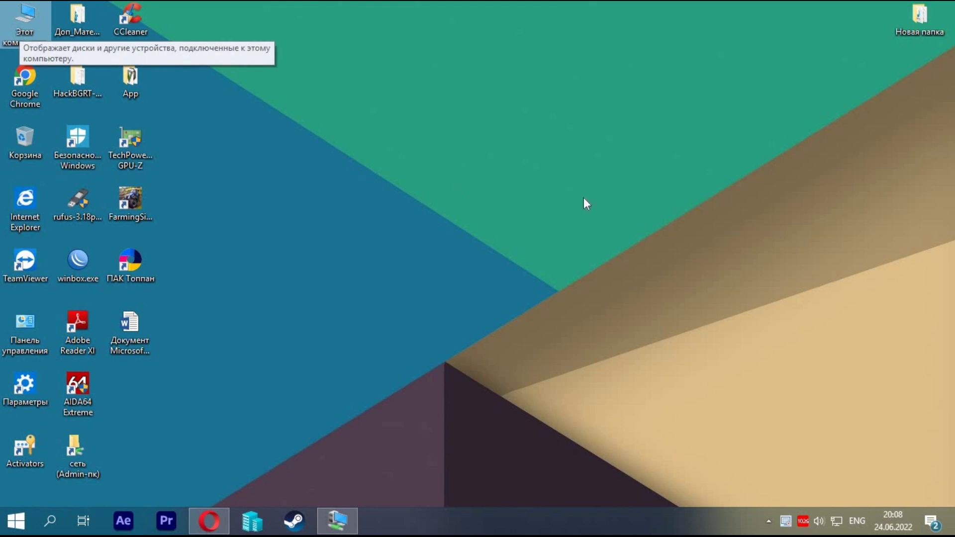
# Step: Open File Explorer and browse to the Рабочий стол folder under Пользователи\SA on Локальный диск (C:)
pyautogui.press('super+e')
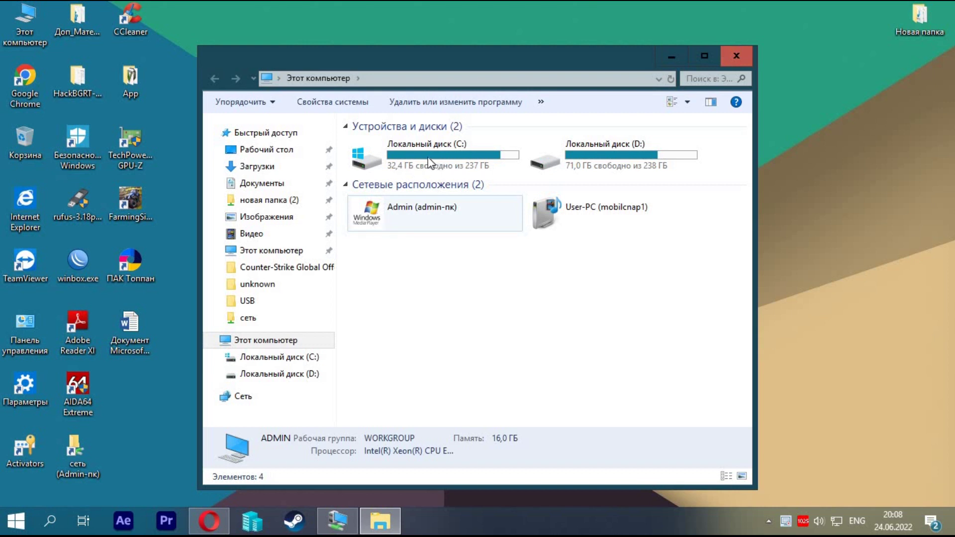
pyautogui.moveTo(430, 163)
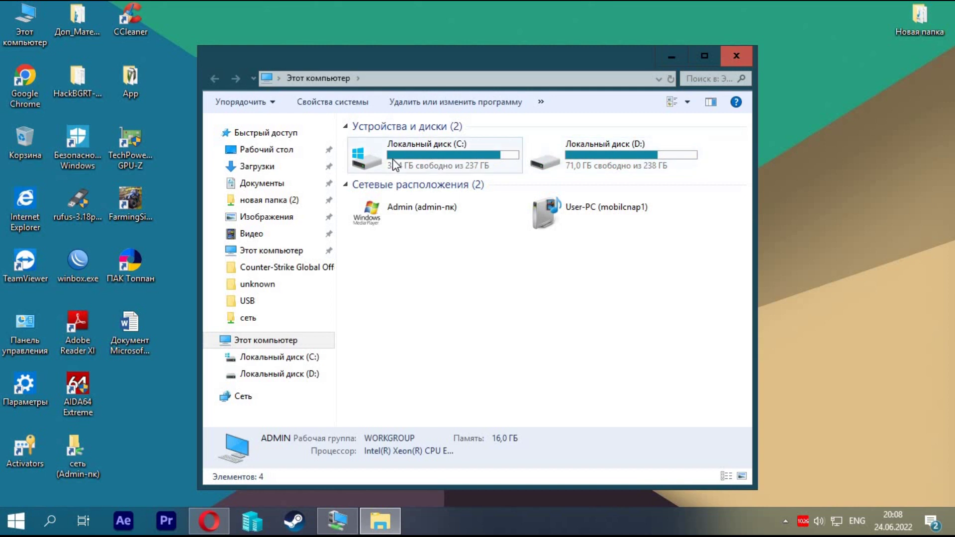
pyautogui.moveTo(395, 164)
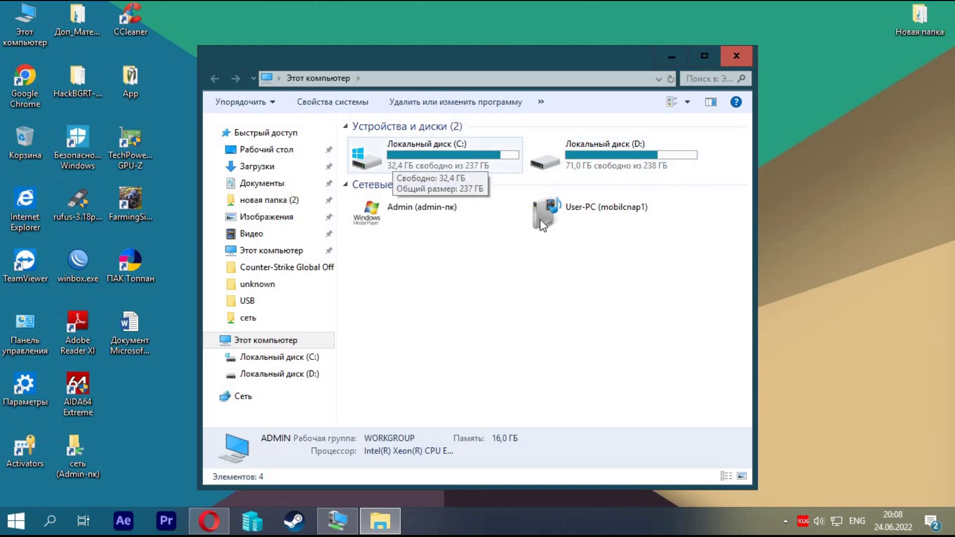
pyautogui.doubleClick(405, 165)
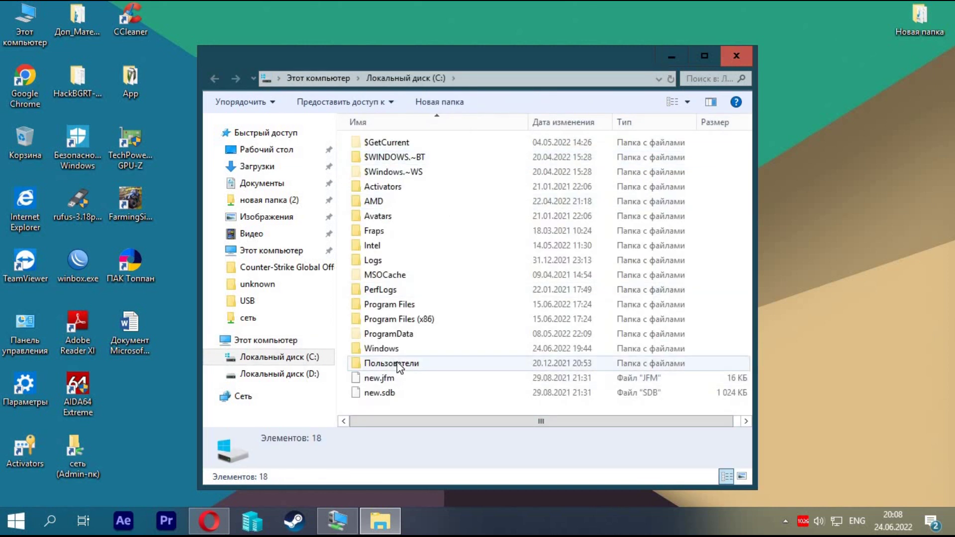
pyautogui.doubleClick(397, 363)
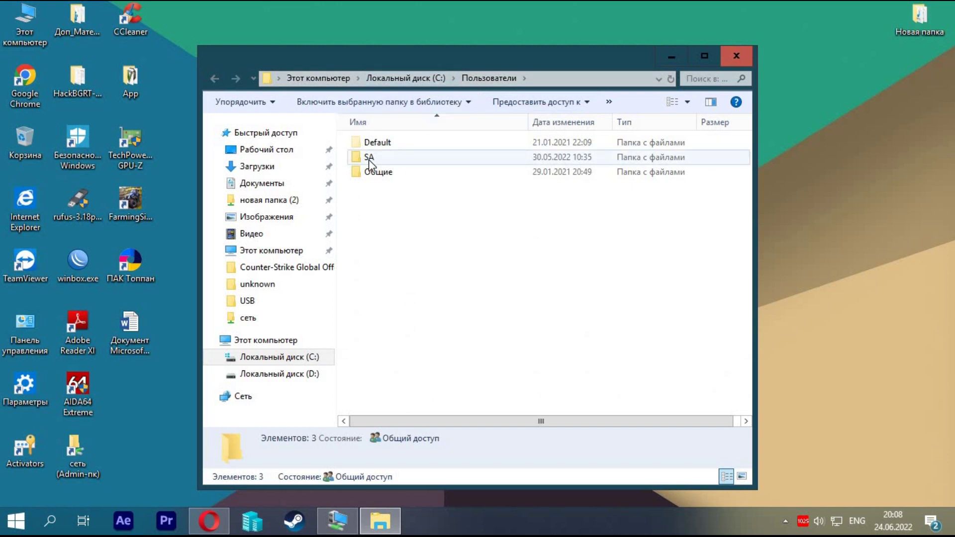
pyautogui.doubleClick(370, 158)
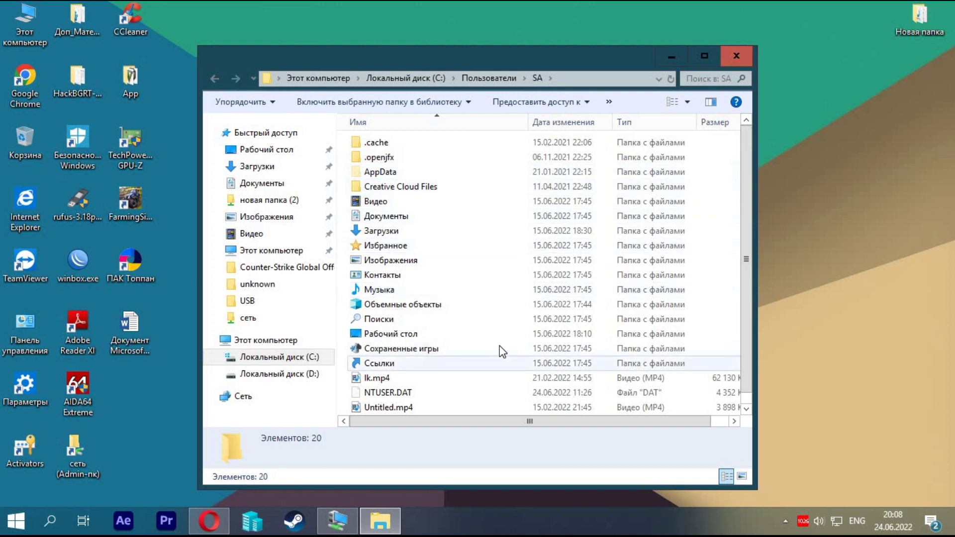
pyautogui.click(386, 335)
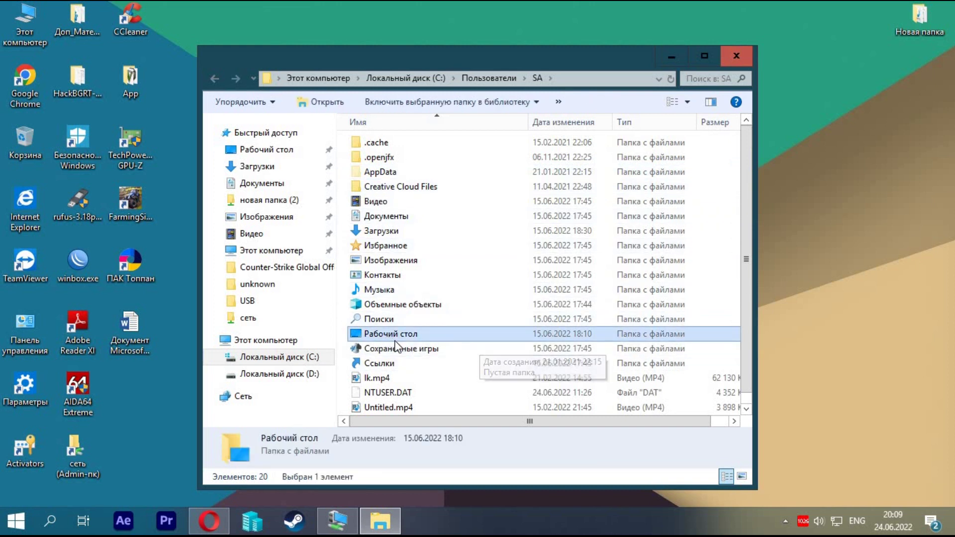
pyautogui.press('Return')
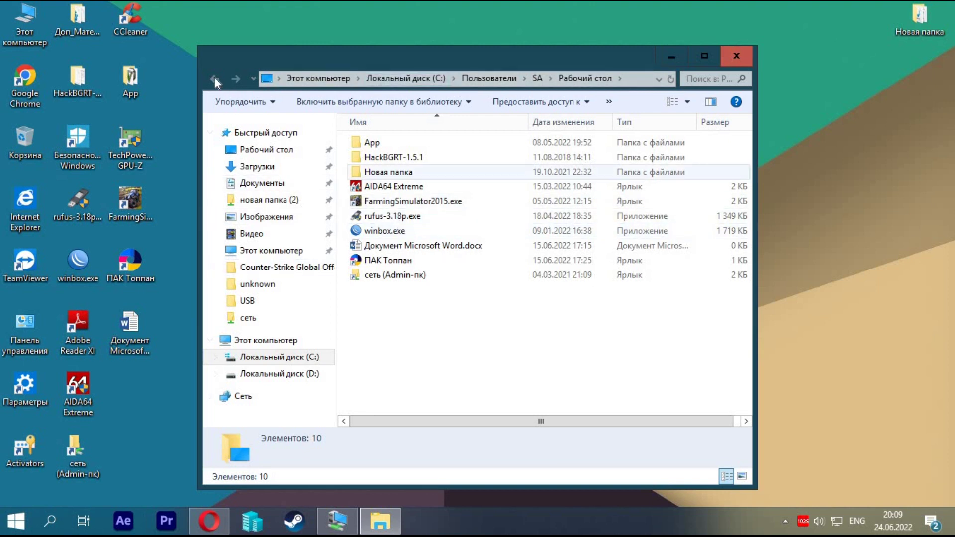
# Step: Go back to the SA folder and display the storage location in the properties of Рабочий стол
pyautogui.hotkey('alt', 'Left')
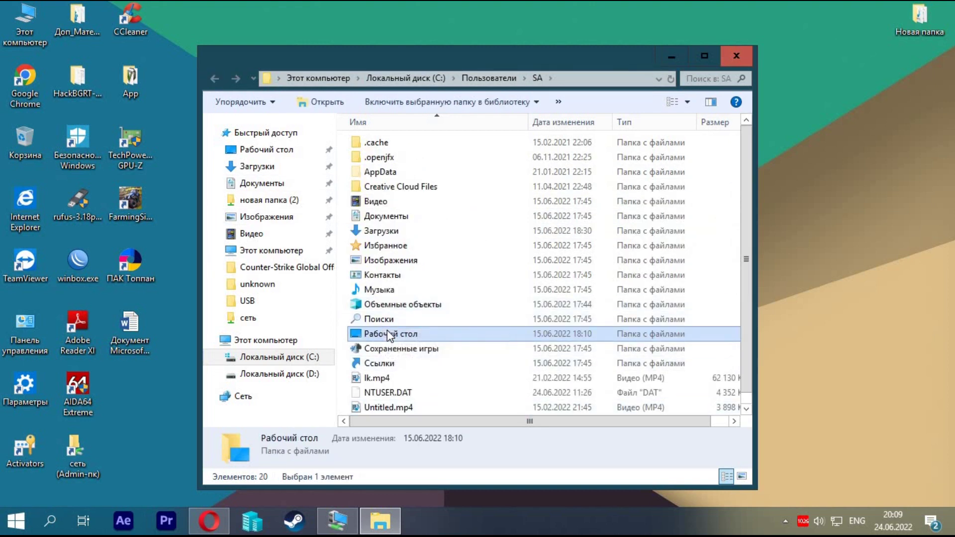
pyautogui.hotkey('shift', 'F10')
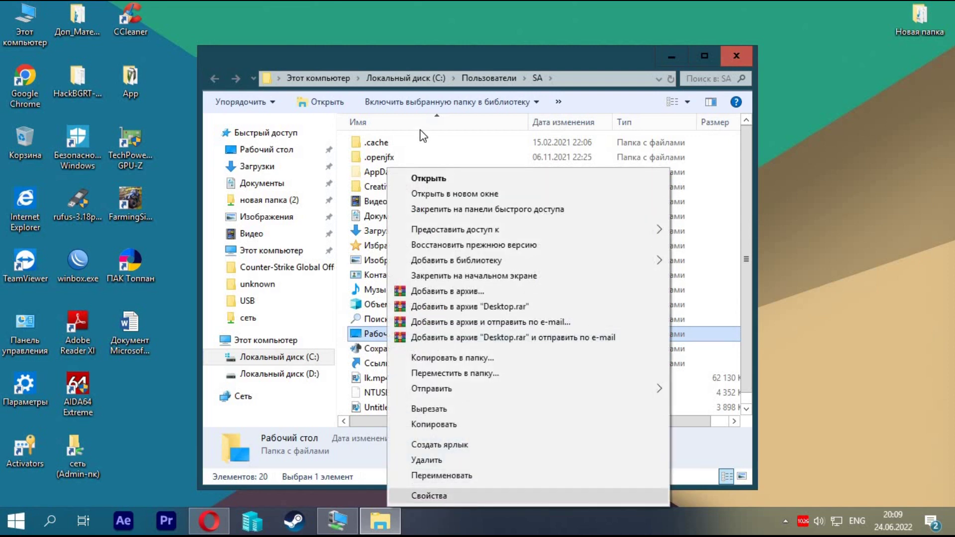
pyautogui.press('Return')
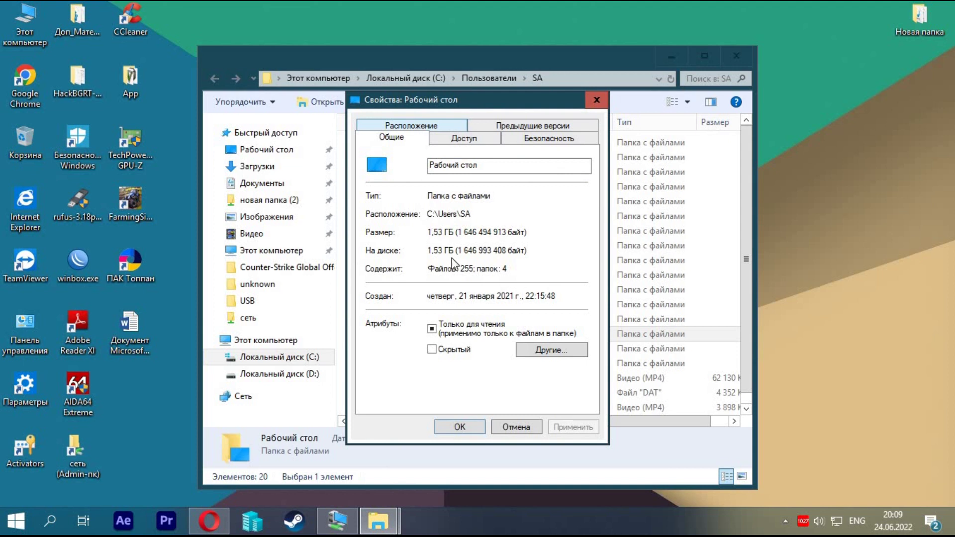
pyautogui.hotkey('ctrl', 'Tab')
pyautogui.hotkey('ctrl', 'Tab')
pyautogui.hotkey('ctrl', 'Tab')
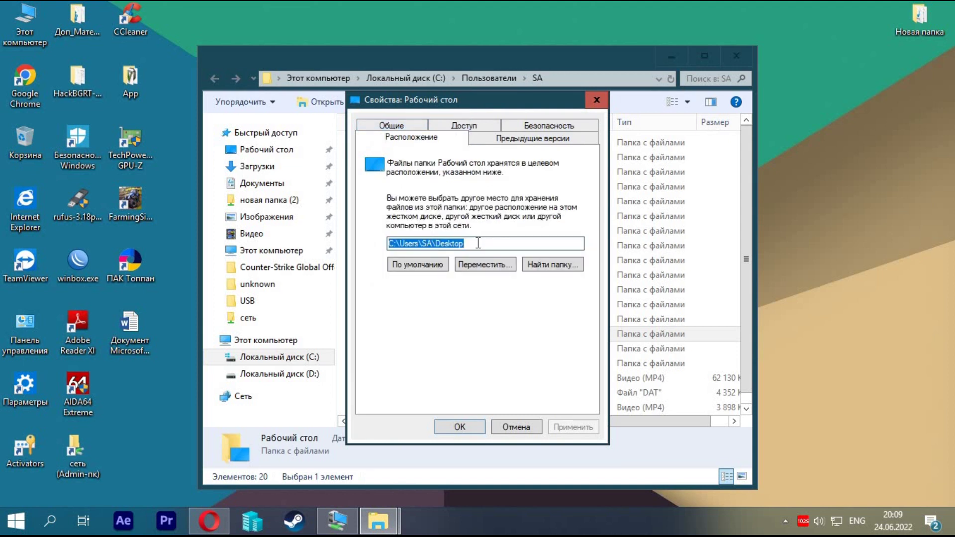
pyautogui.click(478, 243)
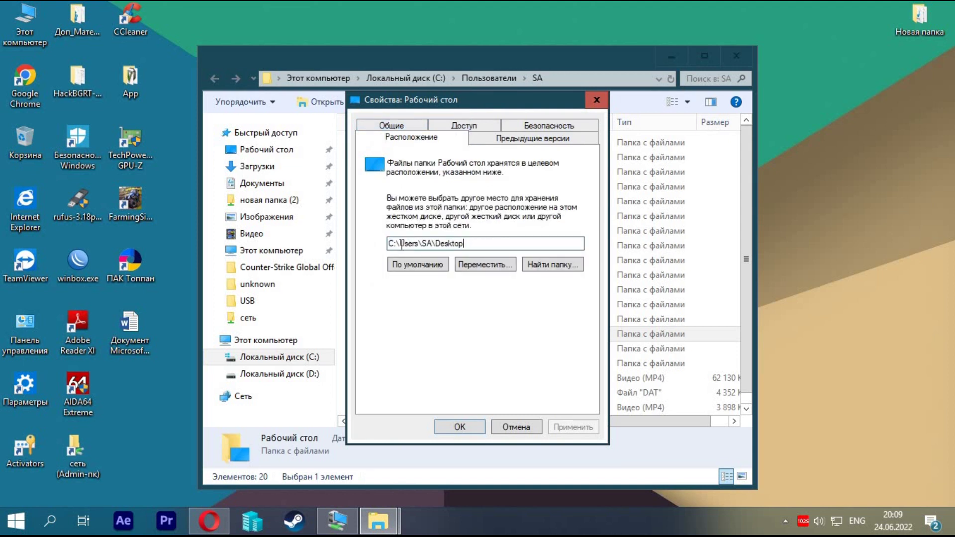
# Step: Examine the individual parts of the desktop folder's path C:\Users\SA\Desktop
pyautogui.hotkey('shift', 'Left')
pyautogui.hotkey('shift', 'Left')
pyautogui.hotkey('shift', 'Left')
pyautogui.hotkey('shift', 'Left')
pyautogui.hotkey('shift', 'Left')
pyautogui.hotkey('shift', 'Left')
pyautogui.hotkey('shift', 'Left')
pyautogui.hotkey('shift', 'Left')
pyautogui.hotkey('shift', 'Left')
pyautogui.hotkey('shift', 'Left')
pyautogui.hotkey('shift', 'Left')
pyautogui.hotkey('shift', 'Left')
pyautogui.hotkey('shift', 'Left')
pyautogui.hotkey('shift', 'Left')
pyautogui.hotkey('shift', 'Left')
pyautogui.press('Left')
pyautogui.press('Left')
pyautogui.press('Left')
pyautogui.hotkey('shift', 'Right')
pyautogui.hotkey('shift', 'Right')
pyautogui.hotkey('shift', 'Right')
pyautogui.hotkey('shift', 'Right')
pyautogui.hotkey('shift', 'Right')
pyautogui.press('Right')
pyautogui.press('Right')
pyautogui.hotkey('shift', 'Right')
pyautogui.hotkey('shift', 'Right')
pyautogui.press('End')
pyautogui.hotkey('shift', 'Left')
pyautogui.hotkey('shift', 'Left')
pyautogui.hotkey('shift', 'Left')
pyautogui.hotkey('shift', 'Left')
pyautogui.hotkey('shift', 'Left')
pyautogui.hotkey('shift', 'Left')
pyautogui.hotkey('shift', 'Left')
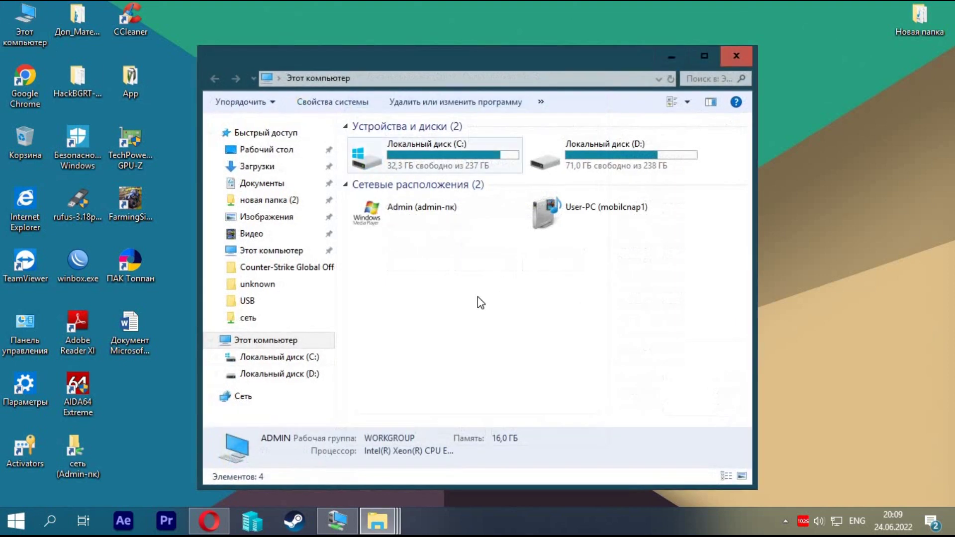
# Step: Open Локальный диск (D:) from Этот компьютер and create a new folder in its root
pyautogui.press('Right')
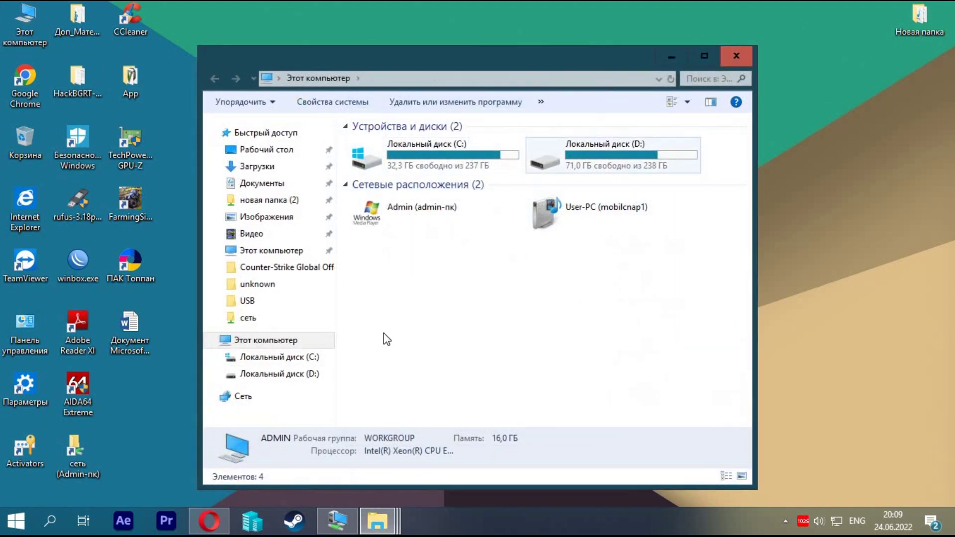
pyautogui.press('Return')
pyautogui.rightClick(447, 305)
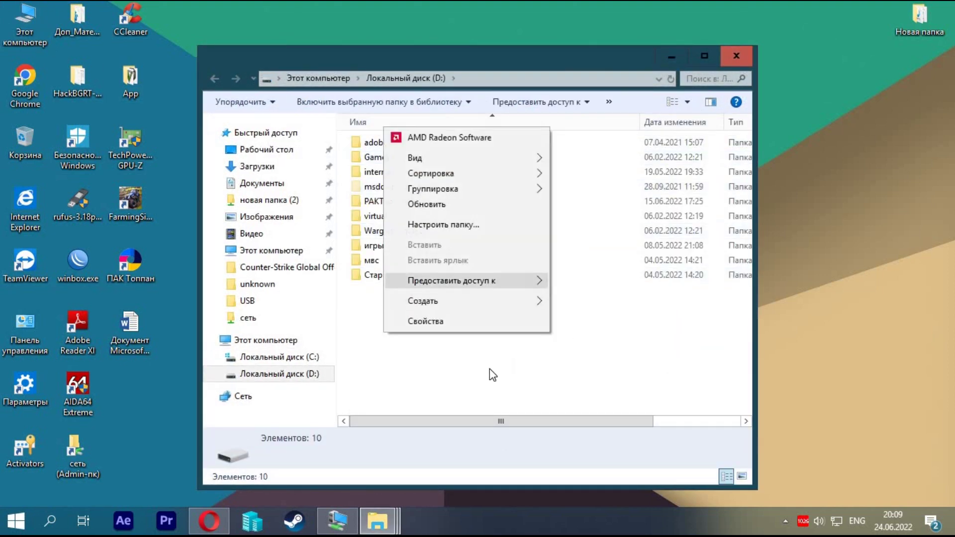
pyautogui.press('Right')
pyautogui.press('Return')
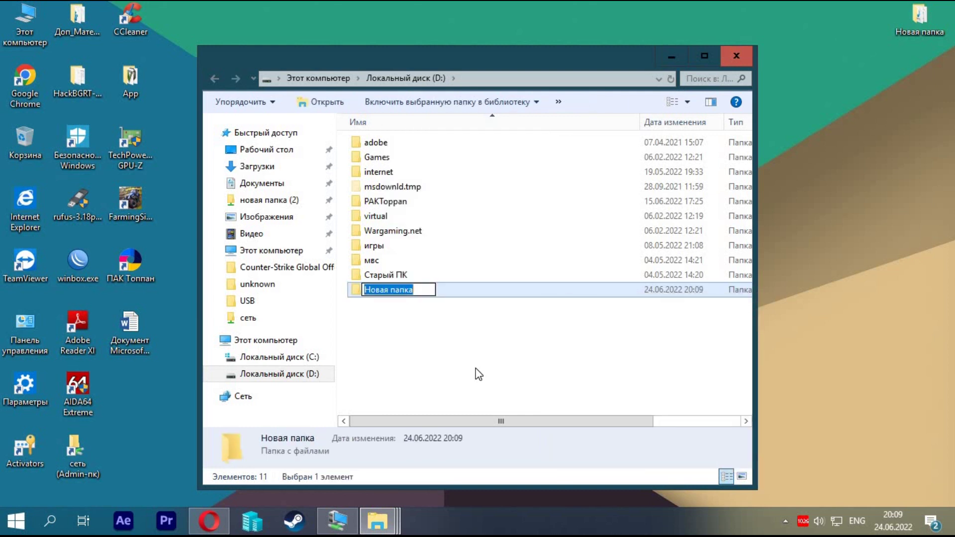
# Step: Name the new folder on drive D: sa2
pyautogui.hotkey('alt', 'shift')
pyautogui.write('і')
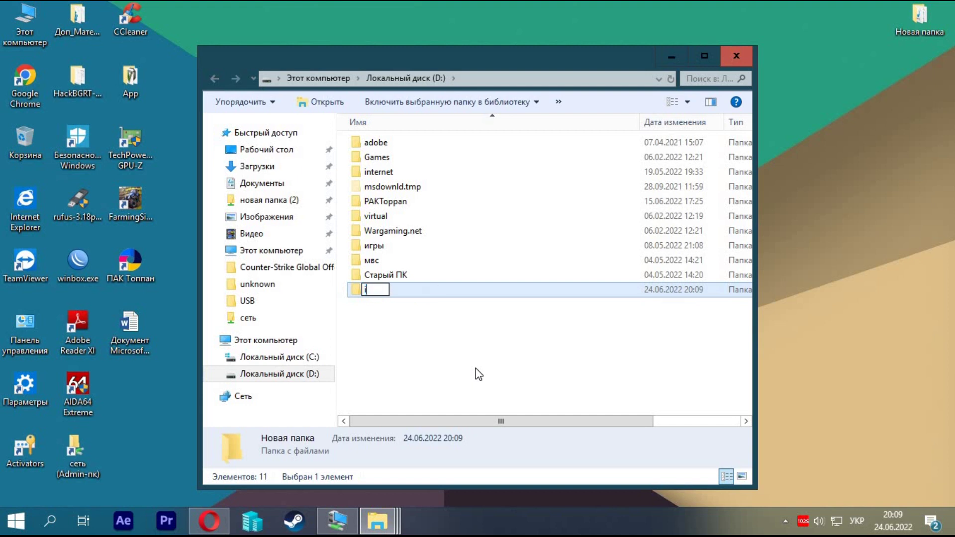
pyautogui.press('BackSpace')
pyautogui.write('ы')
pyautogui.press('BackSpace')
pyautogui.hotkey('alt', 'shift')
pyautogui.write('sa2')
pyautogui.click(365, 301)
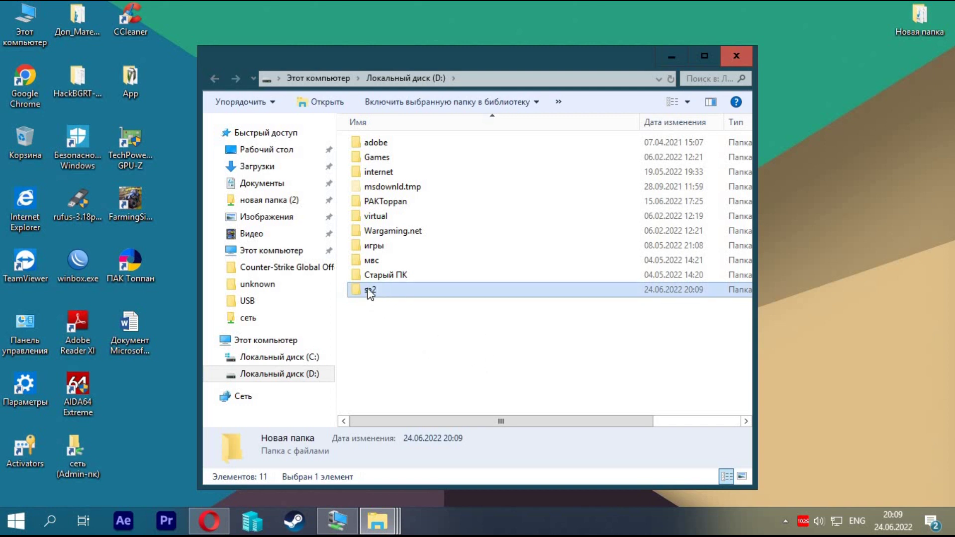
# Step: Open the sa2 folder and create a new subfolder inside it
pyautogui.doubleClick(469, 293)
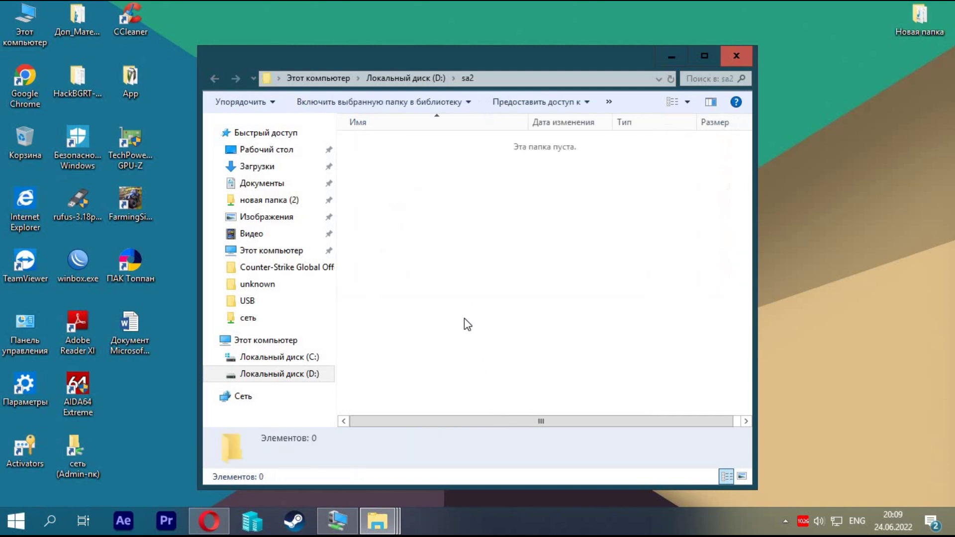
pyautogui.rightClick(432, 373)
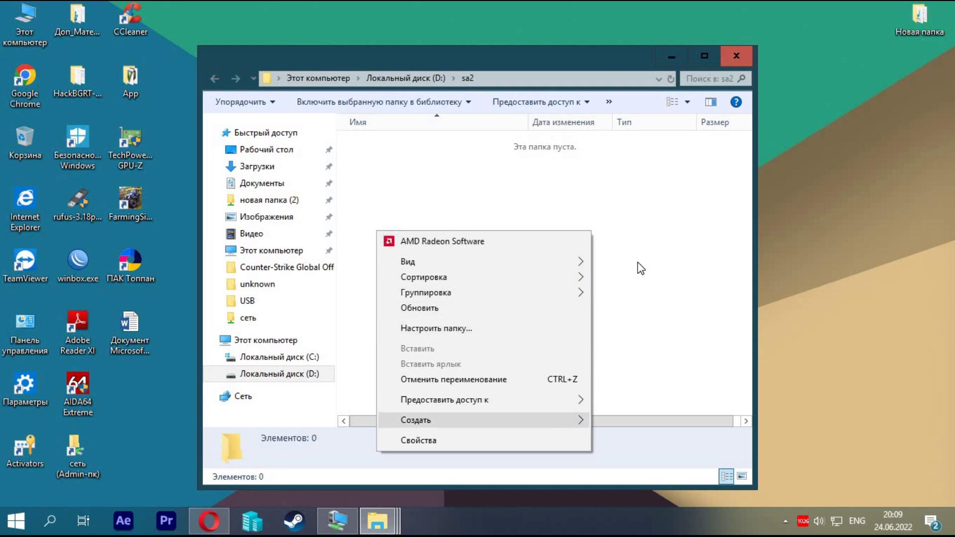
pyautogui.moveTo(447, 420)
pyautogui.press('Down')
pyautogui.press('Down')
pyautogui.press('Up')
pyautogui.press('Return')
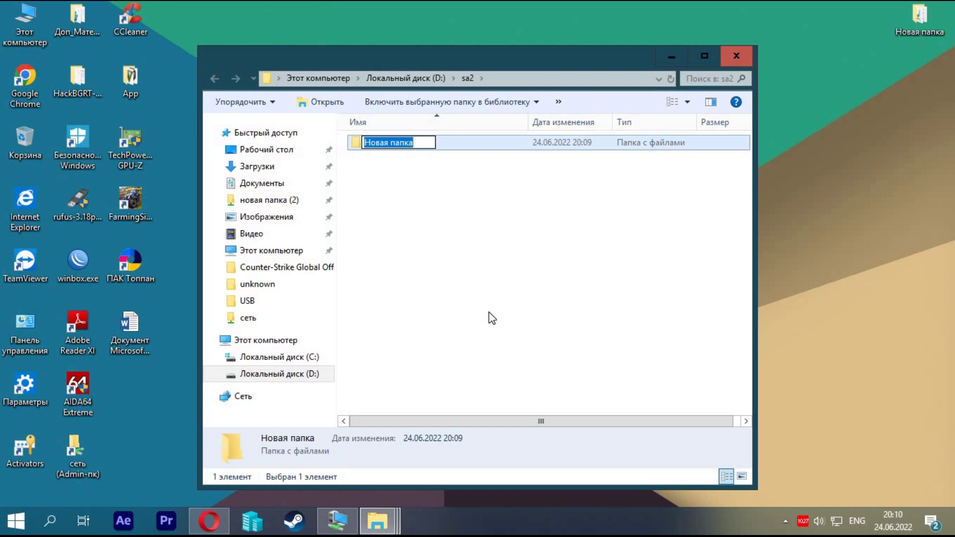
# Step: Name the new subfolder in sa2 рабочий стол
pyautogui.press('BackSpace')
pyautogui.hotkey('alt', 'shift')
pyautogui.write('ра')
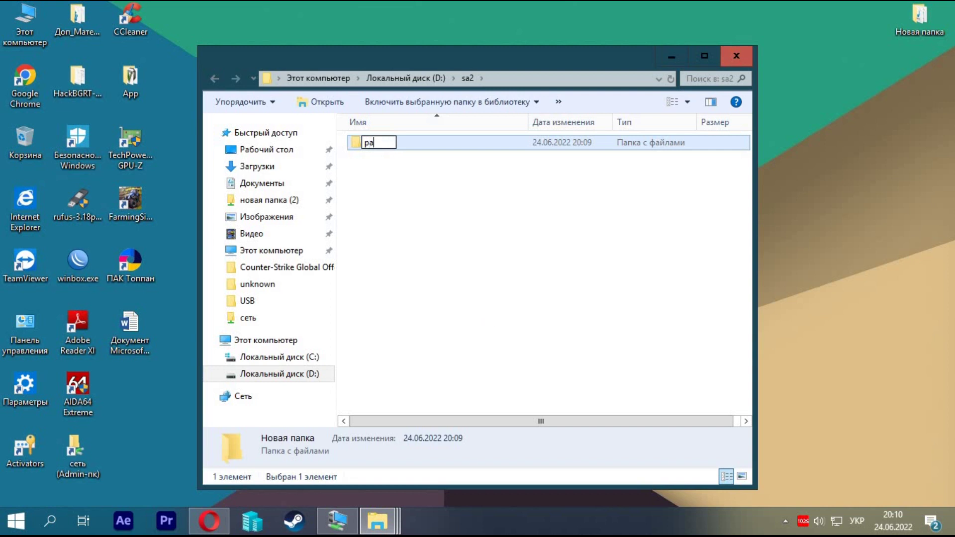
pyautogui.write('бочий')
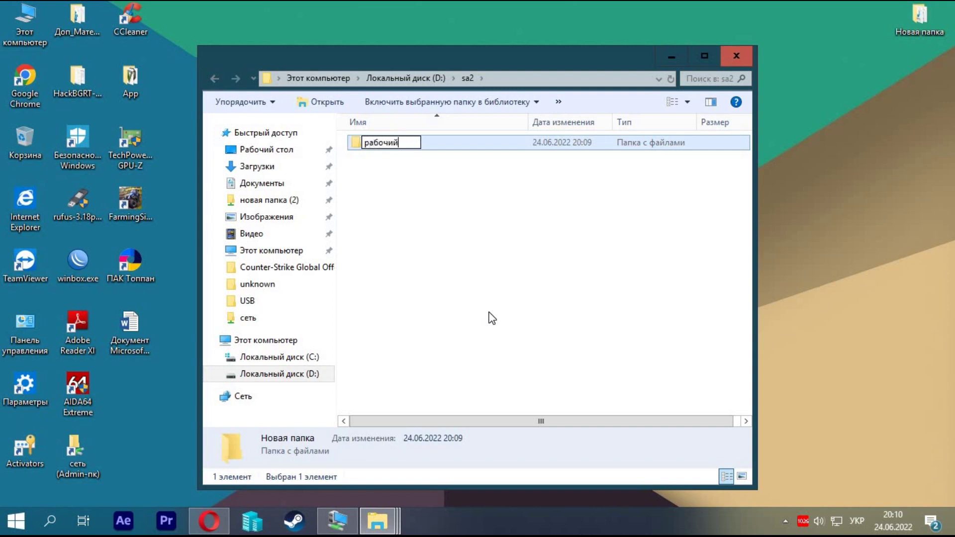
pyautogui.write(' стол')
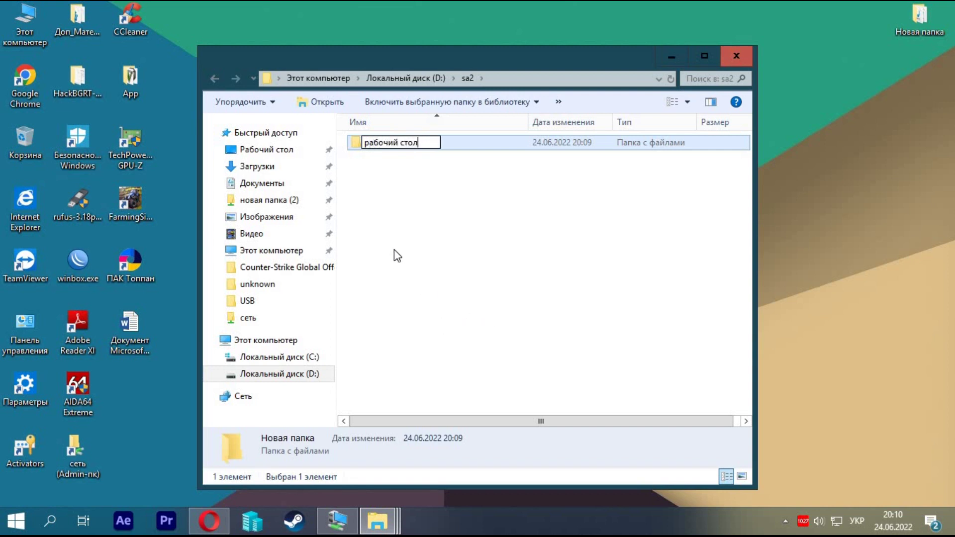
pyautogui.press('Return')
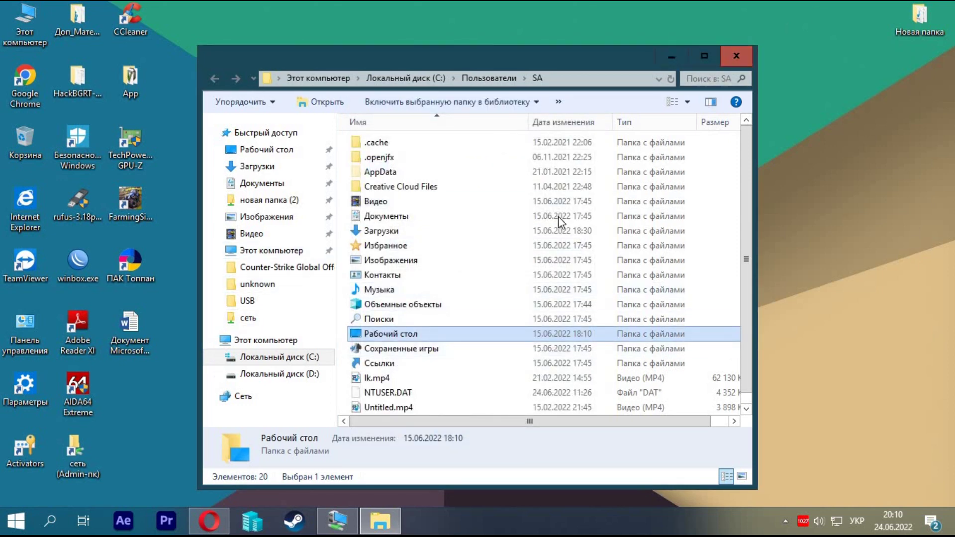
# Step: Close the SA folder window and open Этот компьютер in a fresh File Explorer window
pyautogui.click(736, 56)
pyautogui.press('Return')
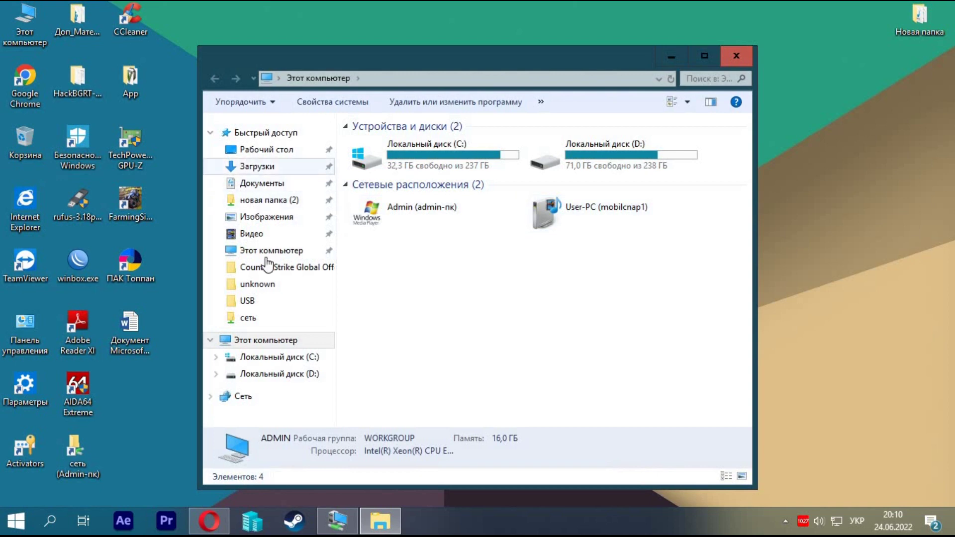
pyautogui.rightClick(254, 149)
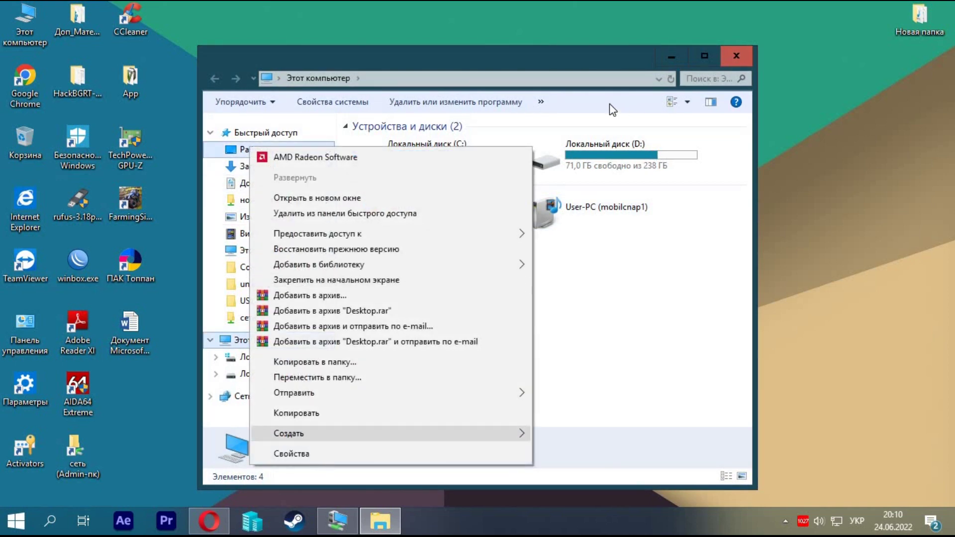
pyautogui.click(289, 453)
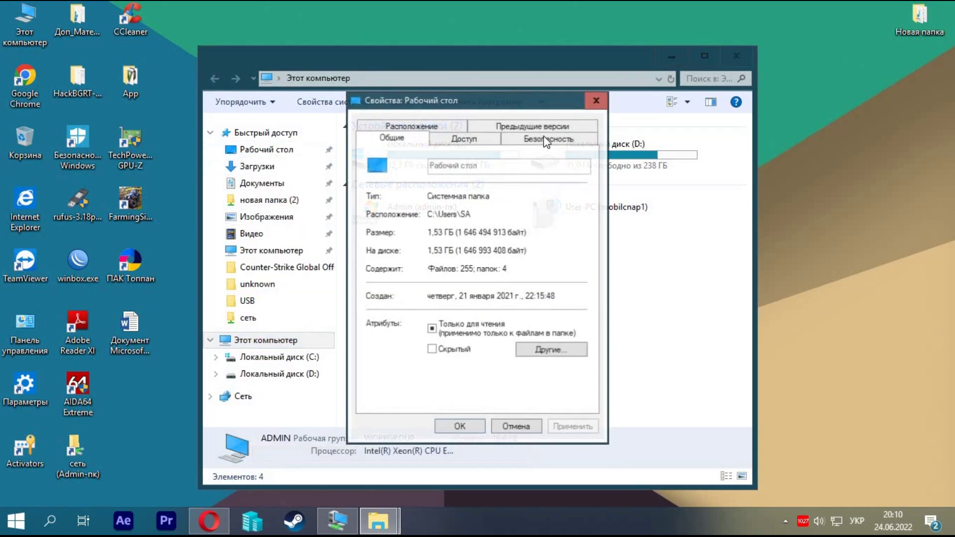
pyautogui.press('Escape')
# Step: Open the SA profile folder inside Пользователи on Локальный диск (C:)
pyautogui.doubleClick(426, 160)
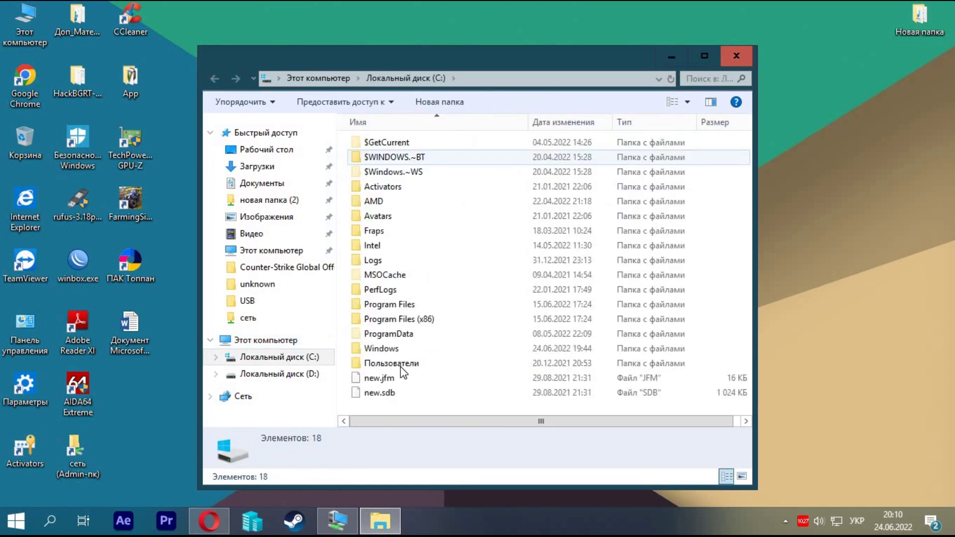
pyautogui.doubleClick(400, 366)
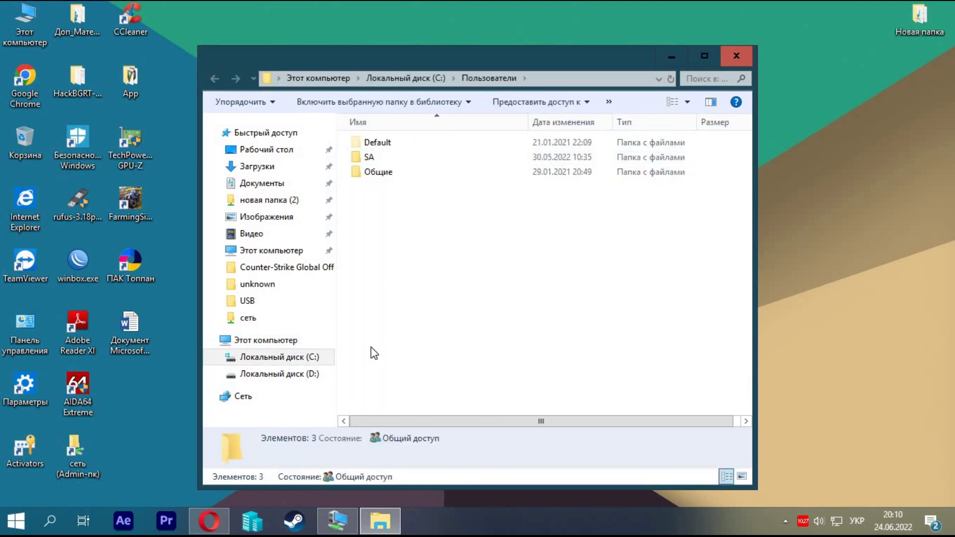
pyautogui.doubleClick(373, 158)
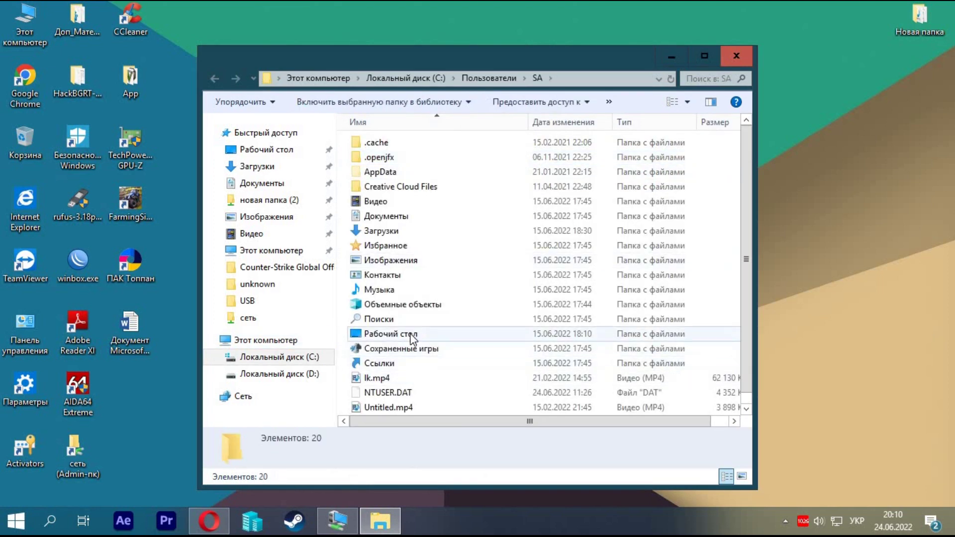
# Step: Open the properties of the Рабочий стол folder in SA and show its location settings
pyautogui.rightClick(412, 339)
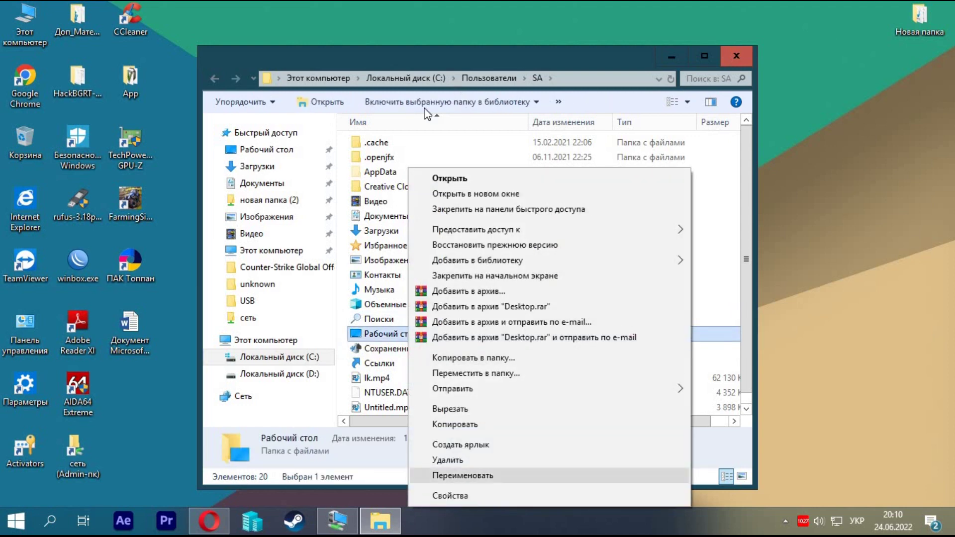
pyautogui.press('Down')
pyautogui.press('Return')
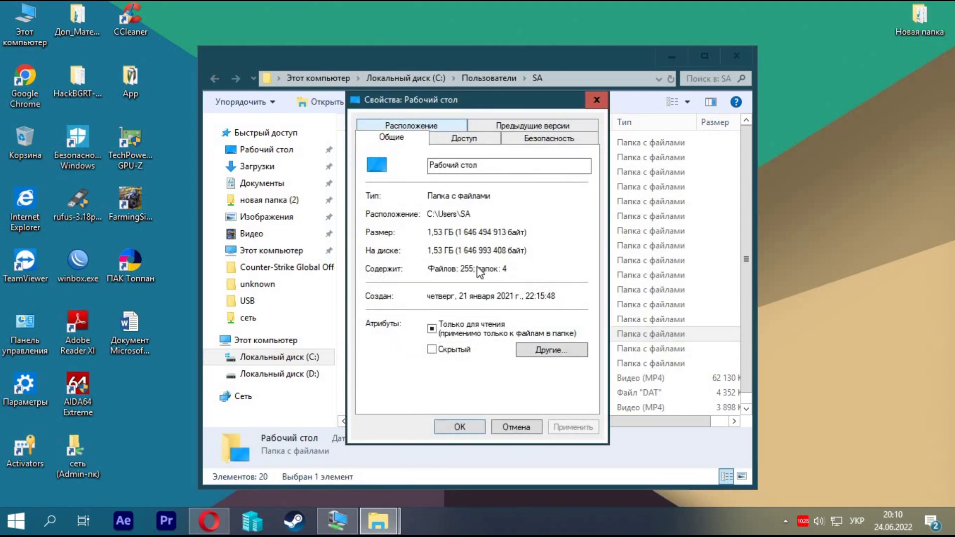
pyautogui.hotkey('ctrl', 'shift', 'Tab')
pyautogui.hotkey('ctrl', 'shift', 'Tab')
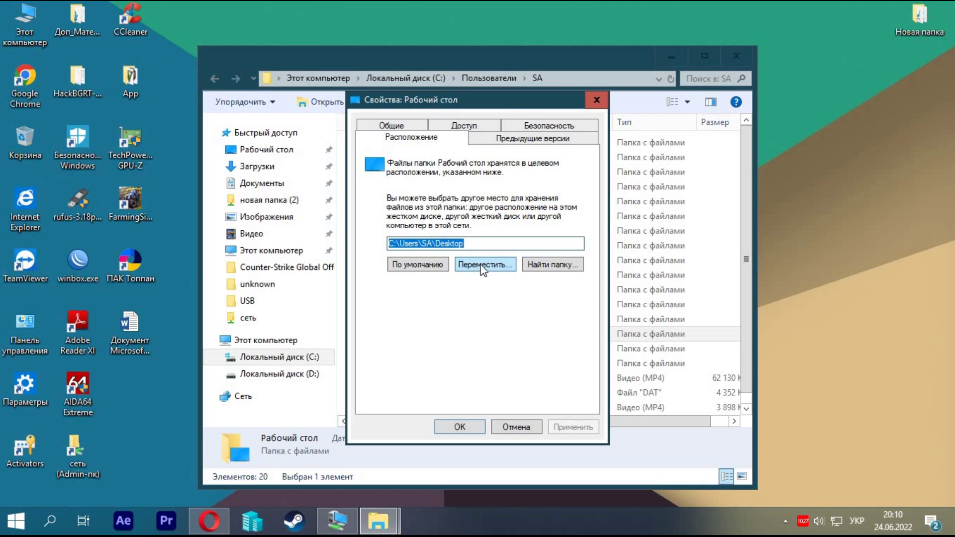
# Step: Choose the рабочий стол subfolder of sa2 on Локальный диск (D:) as the desktop folder's move destination
pyautogui.press('Tab')
pyautogui.press('Tab')
pyautogui.press('Return')
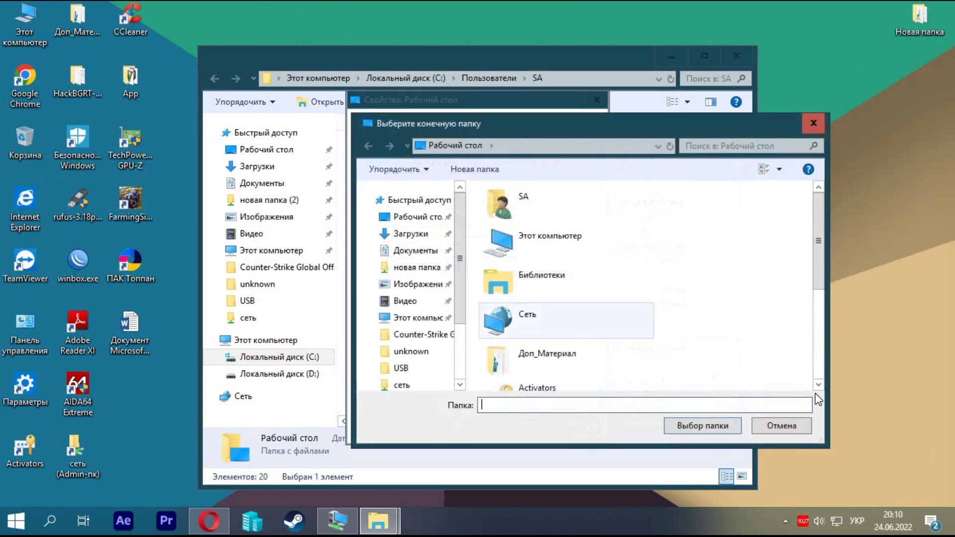
pyautogui.scroll(-3, 666, 234)
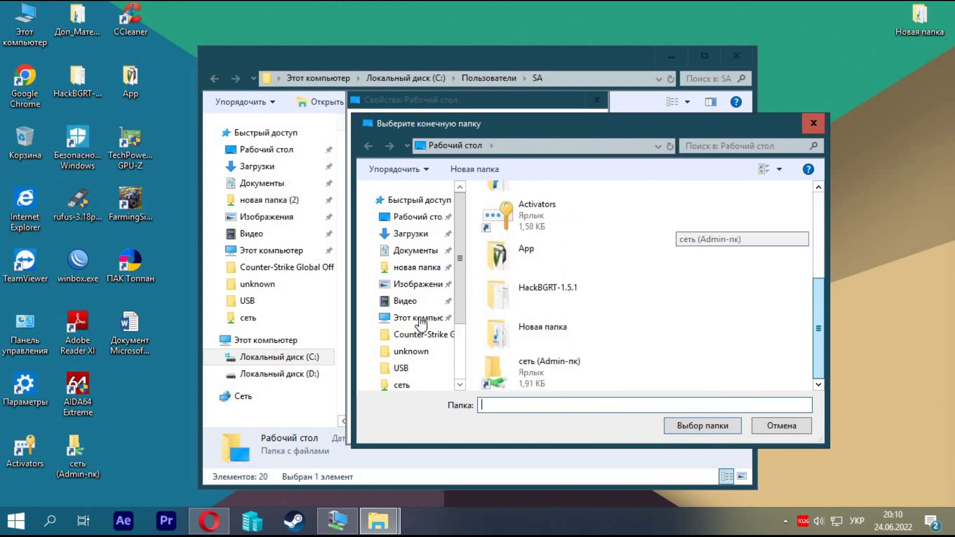
pyautogui.click(419, 318)
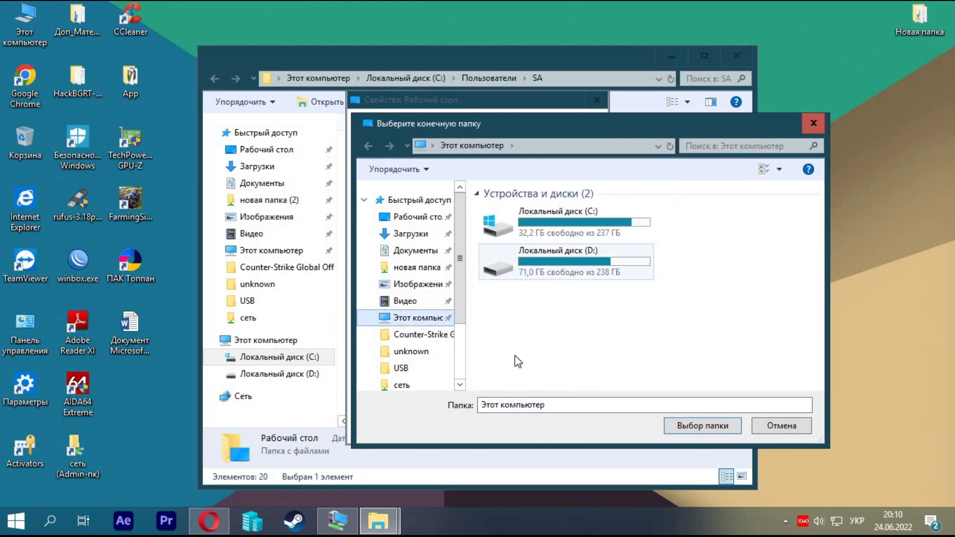
pyautogui.doubleClick(500, 264)
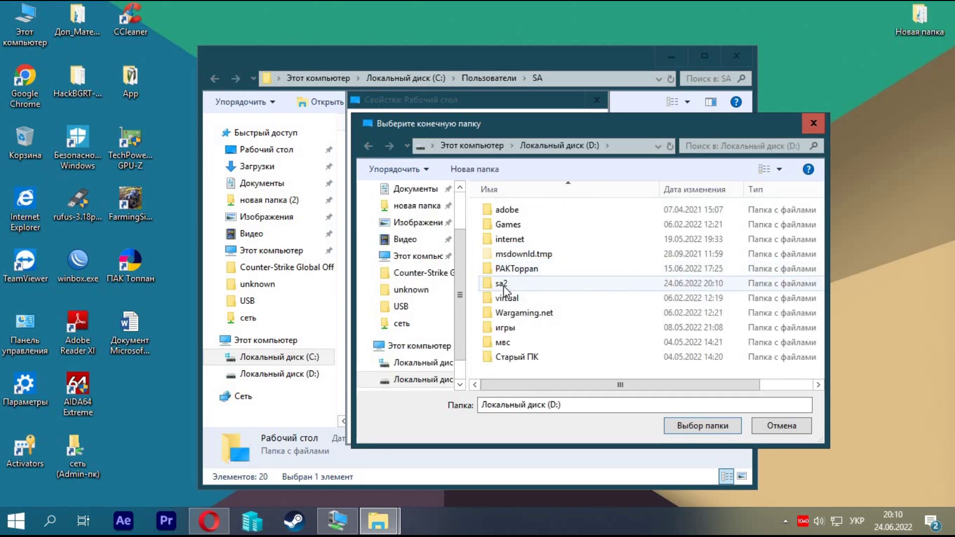
pyautogui.doubleClick(504, 286)
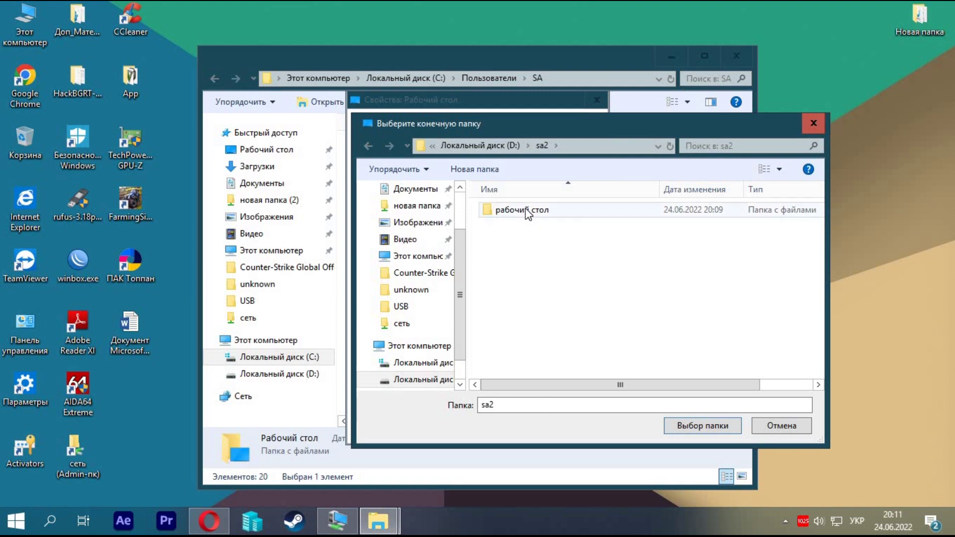
pyautogui.click(517, 209)
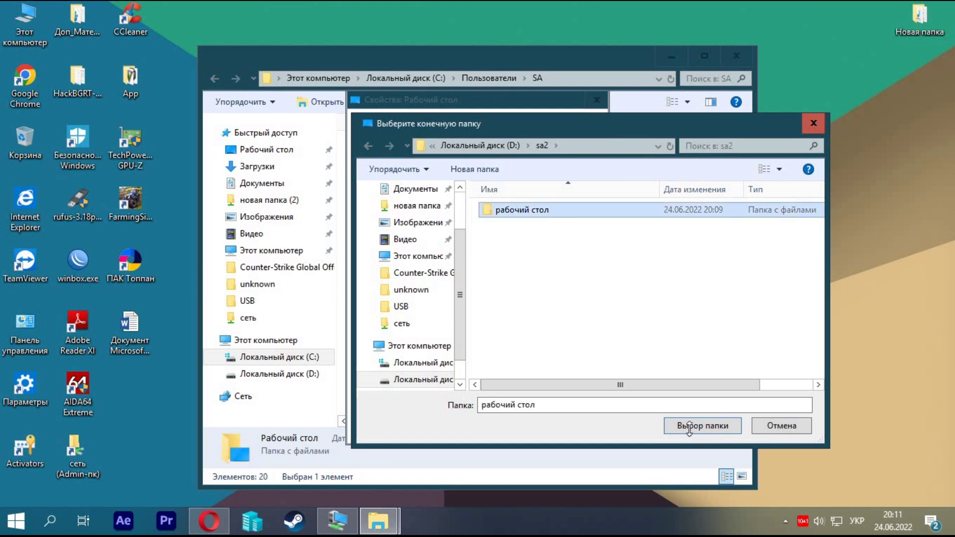
pyautogui.press('Return')
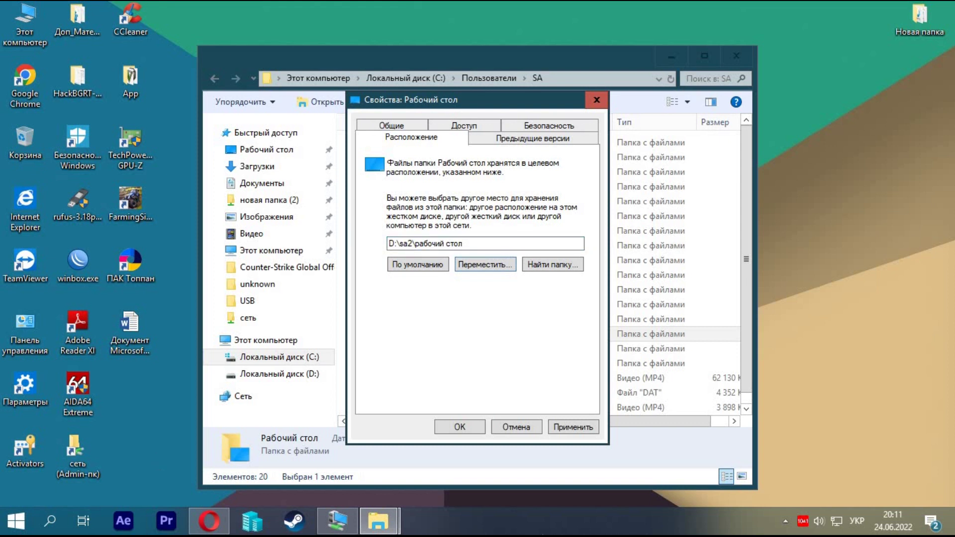
# Step: Apply the desktop folder's new location D:\sa2\рабочий стол and close the File Explorer window
pyautogui.click(573, 426)
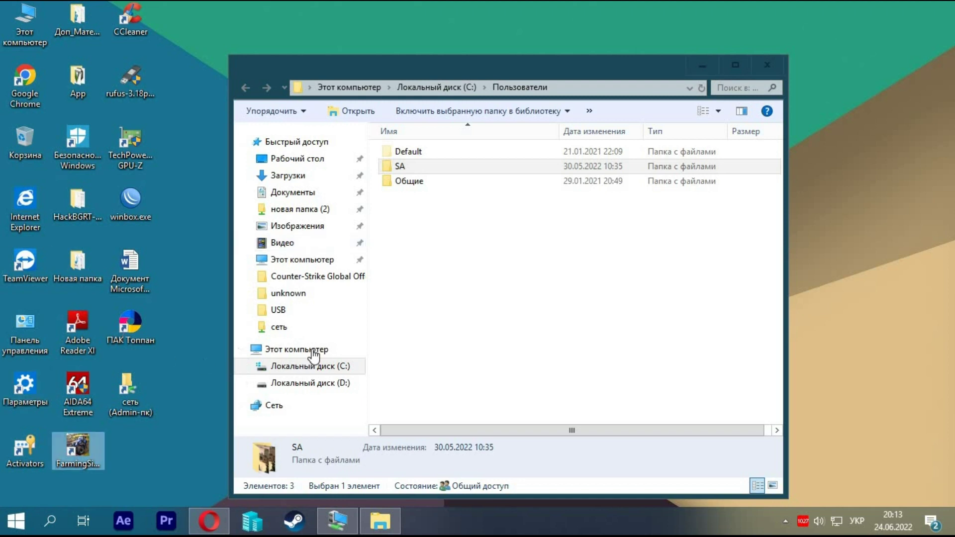
pyautogui.click(764, 69)
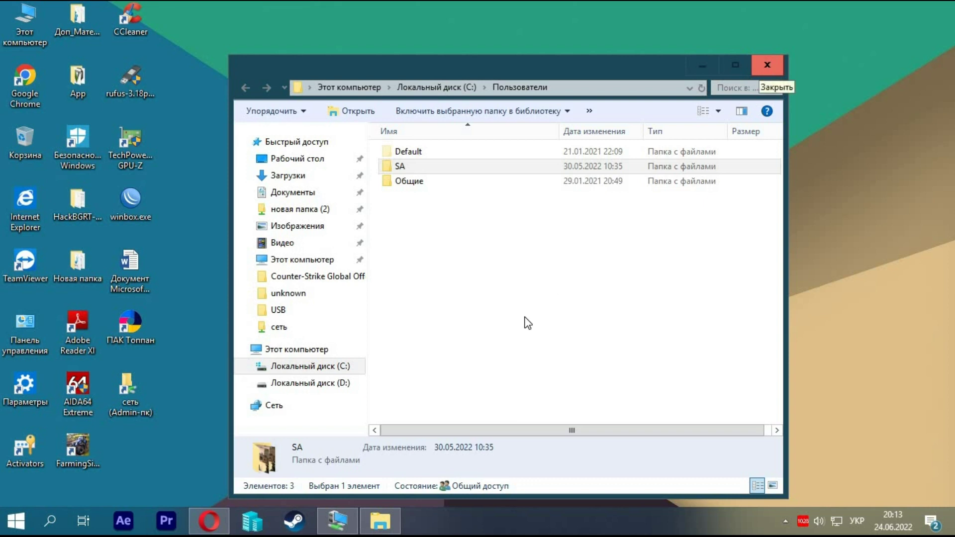